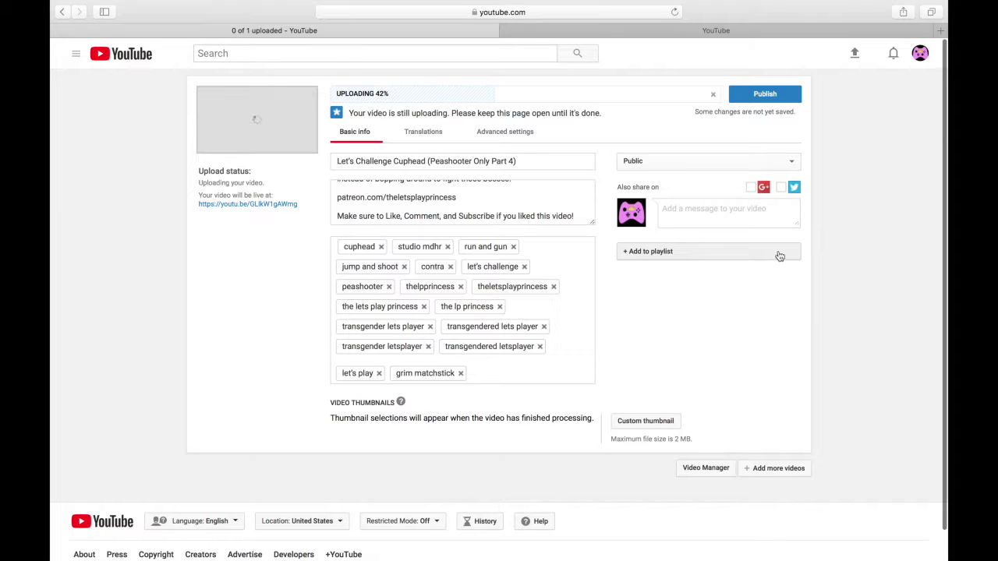
# Open the TheLetsPlayPrincess channel's Video Manager in the second YouTube page
pyautogui.click(723, 31)
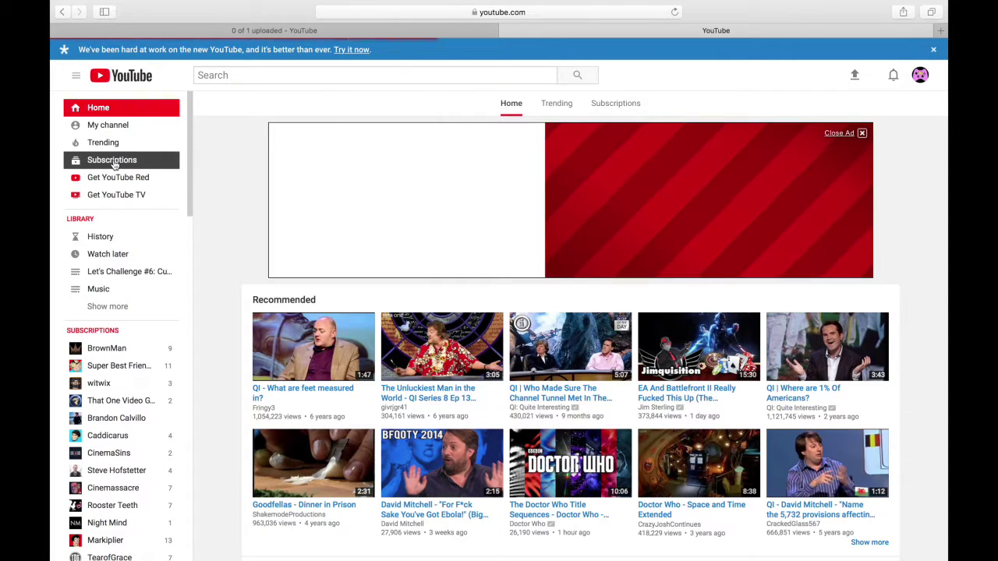
pyautogui.click(107, 129)
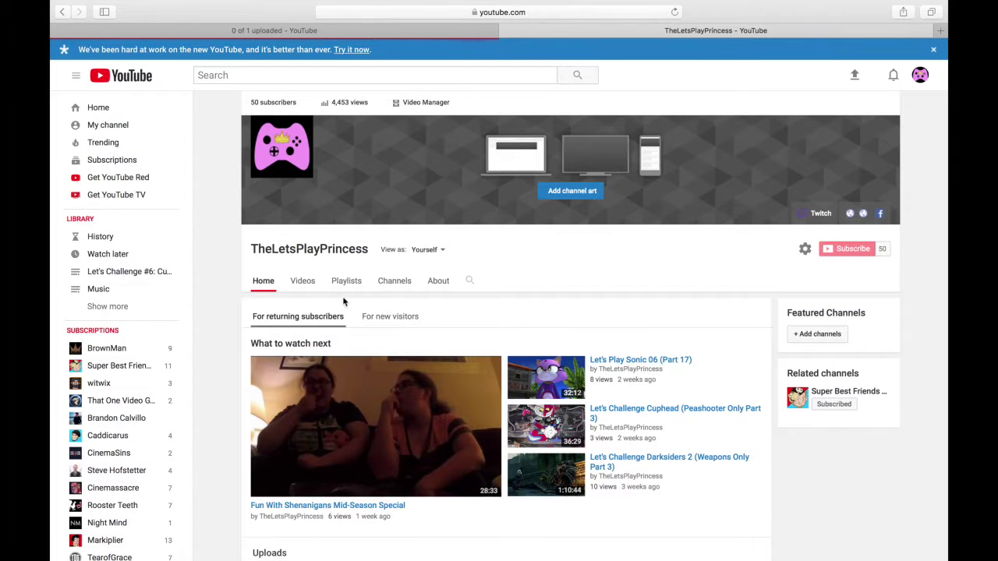
pyautogui.click(423, 107)
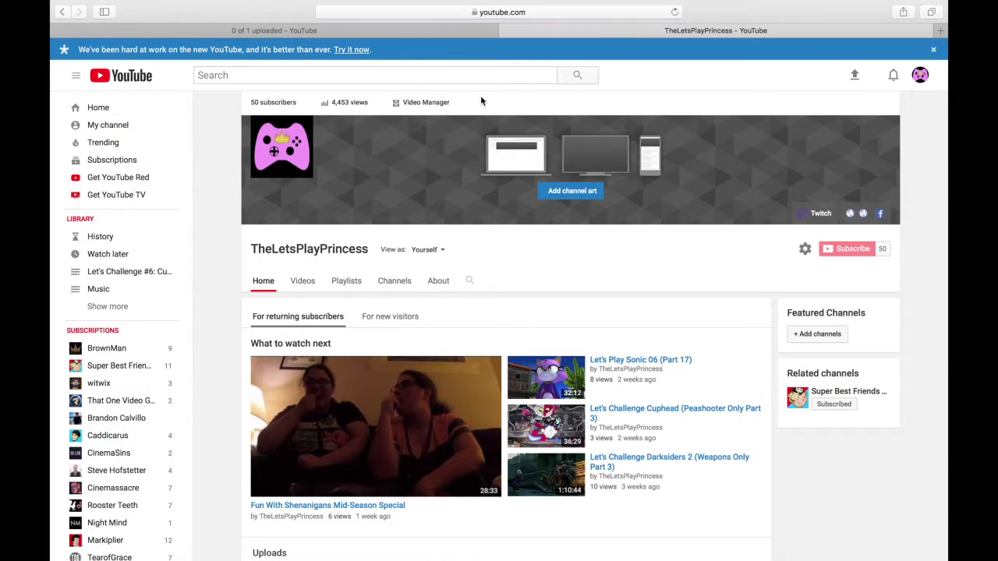
pyautogui.click(428, 107)
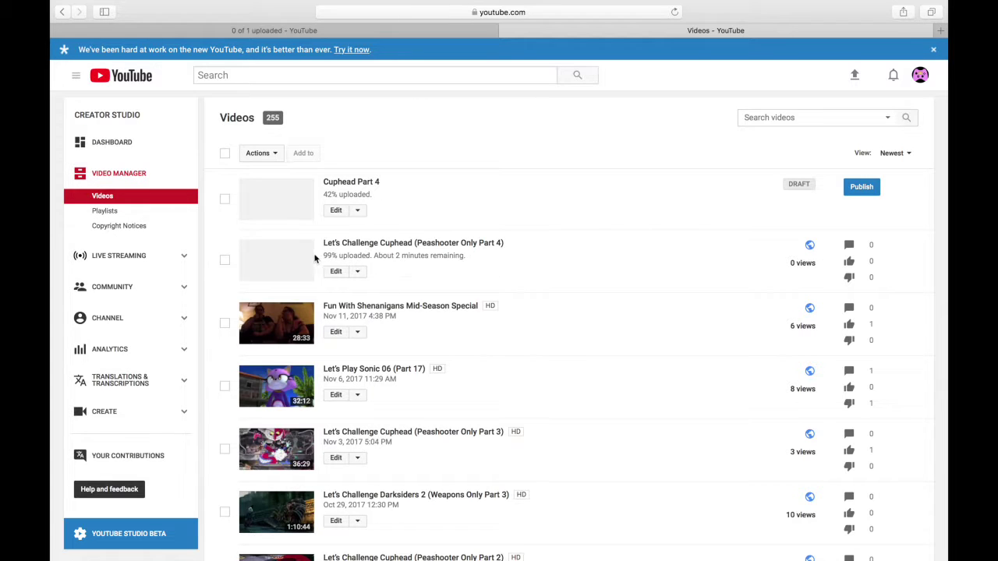
# Open the details of the video "Let's Challenge Cuphead (Peashooter Only Part 4)" and examine its upload status notice
pyautogui.moveTo(338, 255); pyautogui.dragTo(467, 257)
pyautogui.click(438, 242)
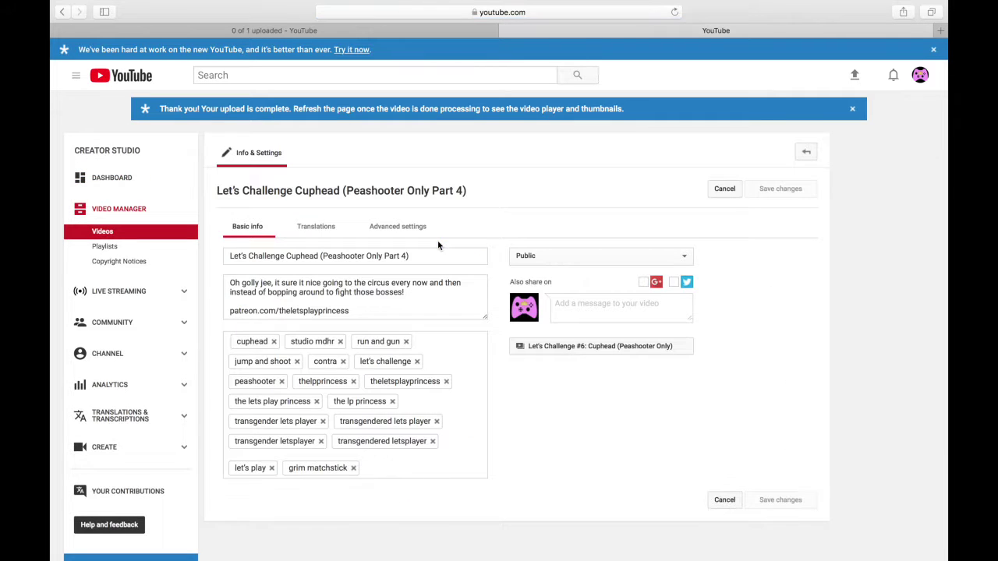
pyautogui.moveTo(178, 109); pyautogui.dragTo(624, 110)
pyautogui.click(622, 110)
# Compare the ongoing upload page with the Part 4 video's Info & Settings page
pyautogui.click(372, 32)
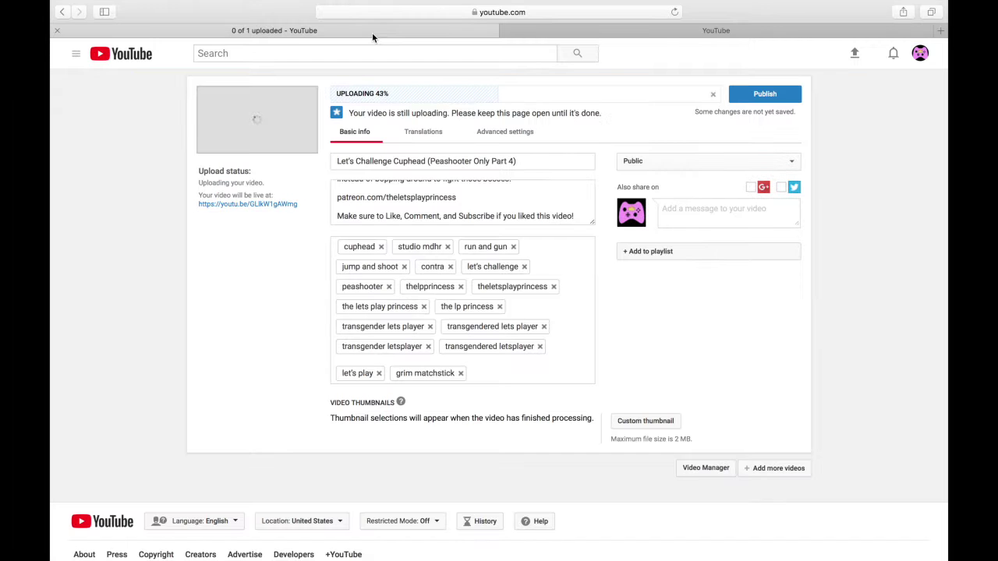
pyautogui.click(640, 32)
pyautogui.click(416, 32)
pyautogui.click(568, 32)
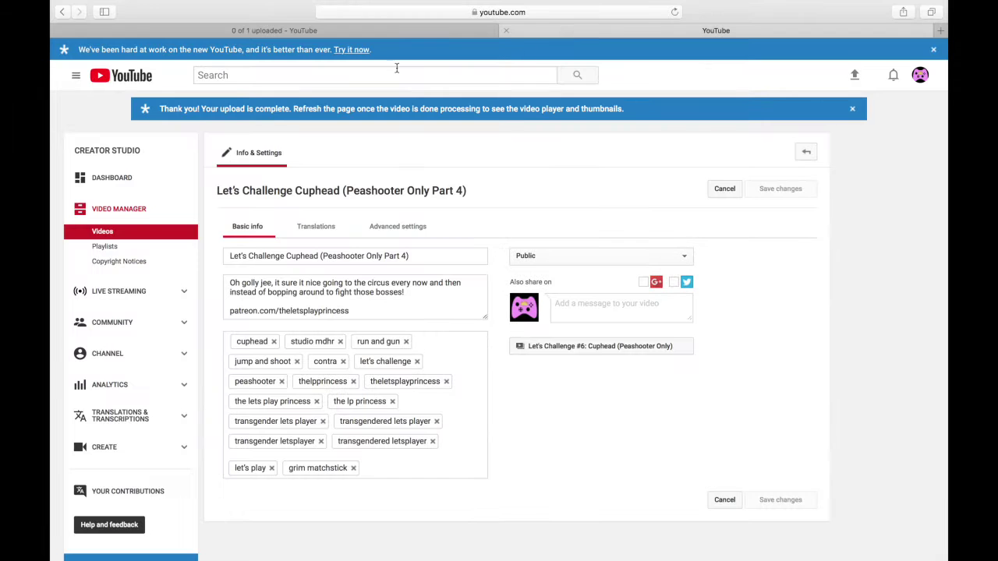
# Examine the description and game listing of the channel's "Let's Challenge Cuphead (Peashooter Only Part 3)" video, then close its page
pyautogui.click(76, 76)
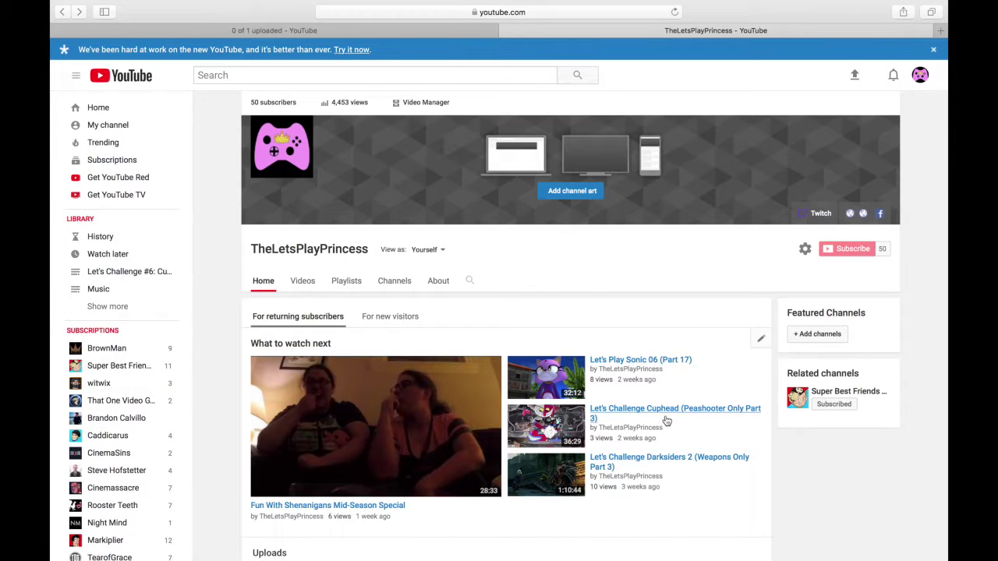
pyautogui.click(670, 422)
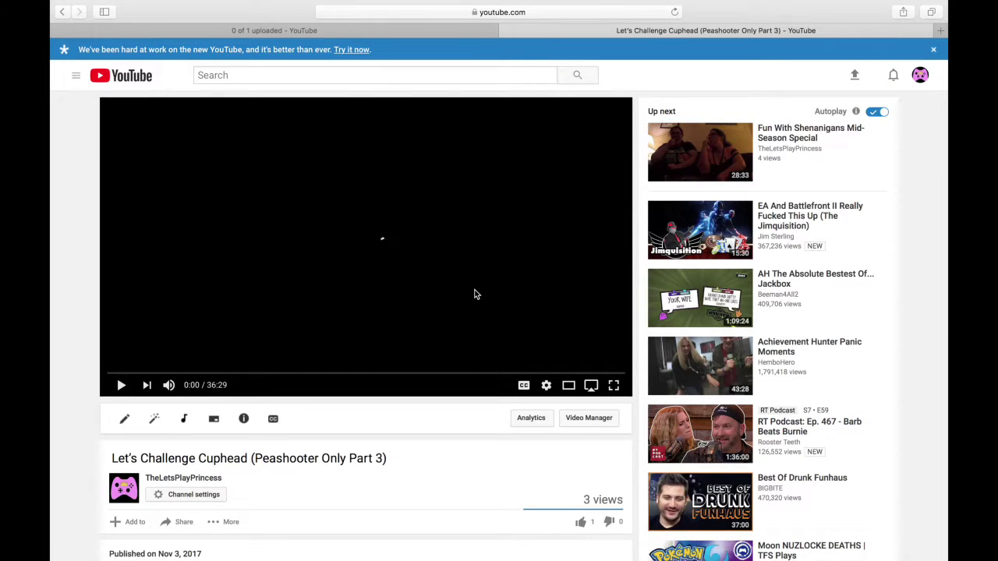
pyautogui.scroll(-6, 476, 292)
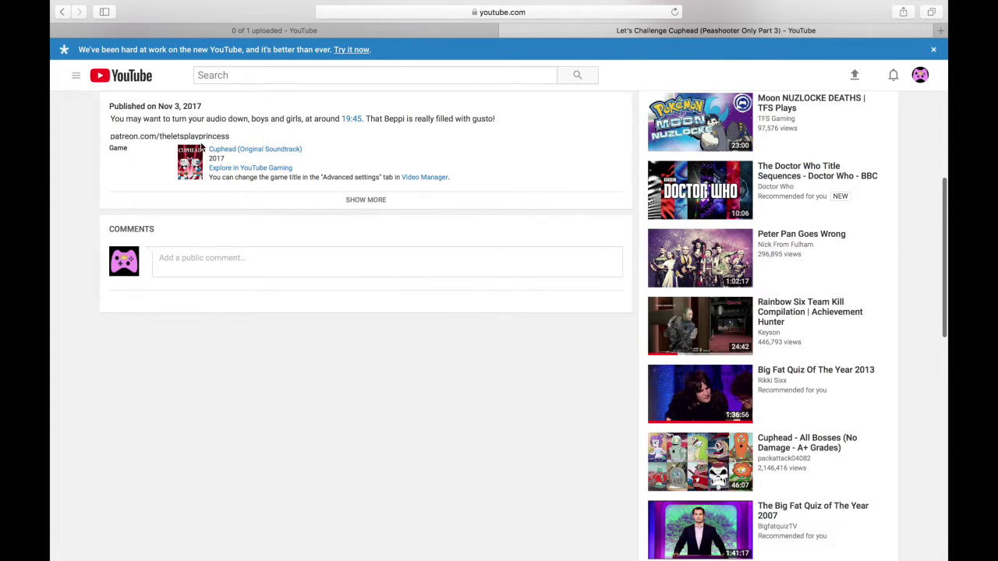
pyautogui.moveTo(110, 148); pyautogui.dragTo(137, 153)
pyautogui.click(506, 34)
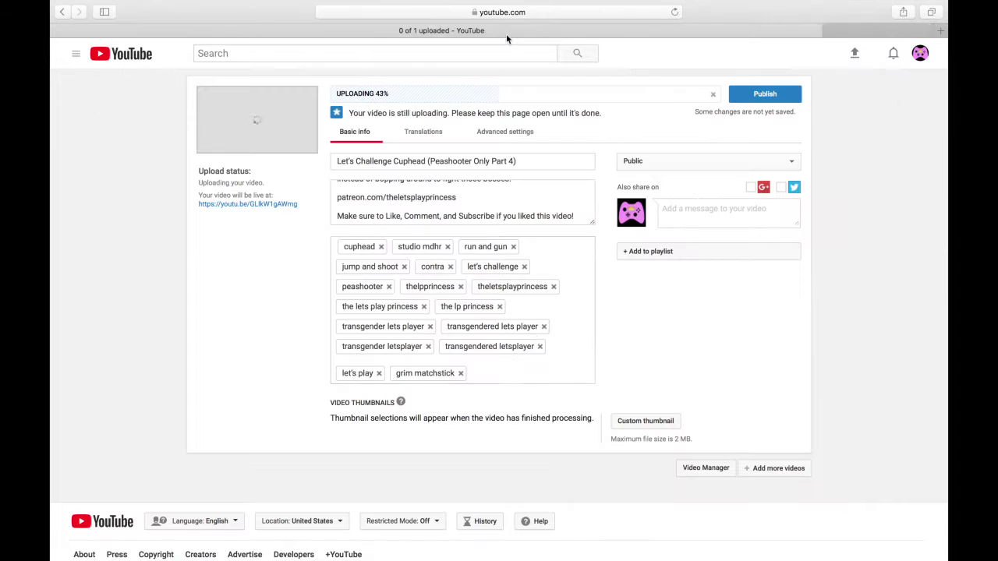
# Clear the game title in the upload's advanced settings and keep Gaming as the category
pyautogui.click(513, 140)
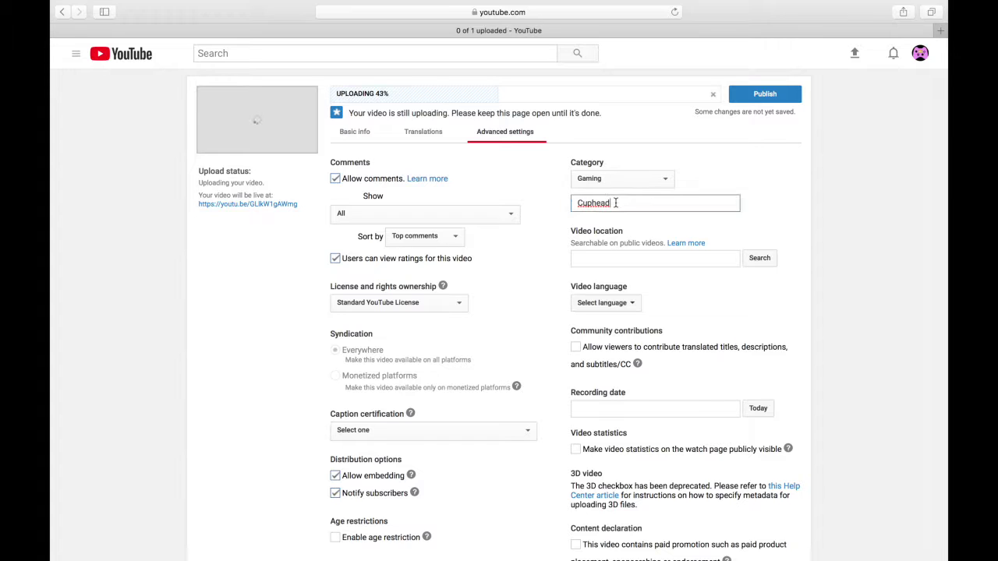
pyautogui.doubleClick(616, 202)
pyautogui.press('BackSpace')
pyautogui.hotkey('shift', 'Tab')
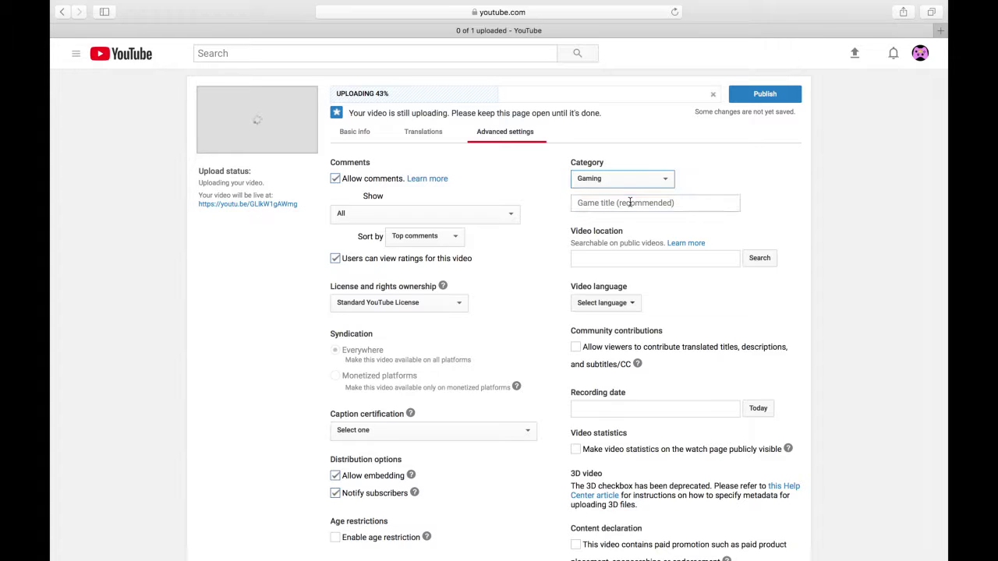
pyautogui.click(628, 181)
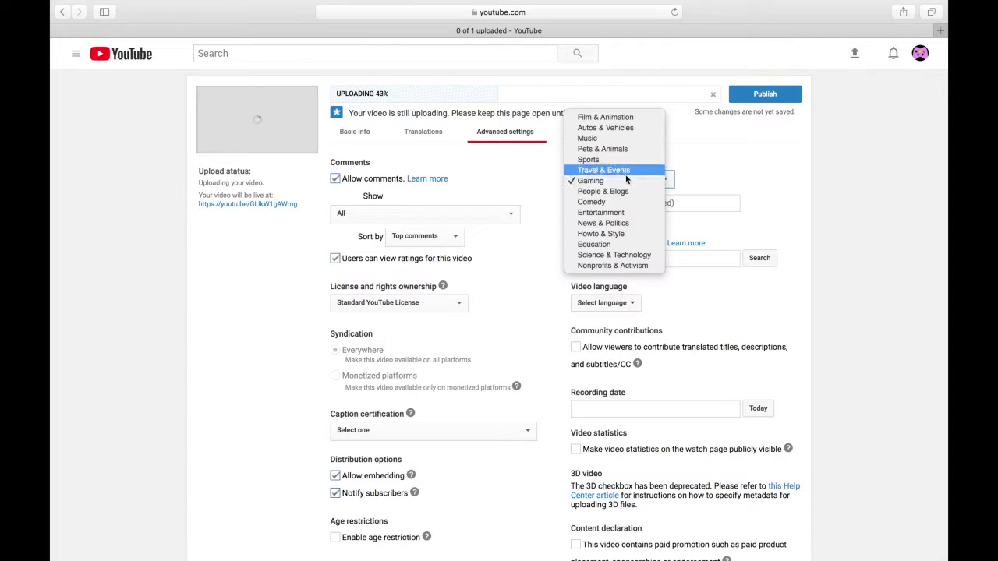
pyautogui.click(600, 183)
# Try to set the game title by entering "cuphead" and choosing the 2017 suggestion
pyautogui.press('Tab')
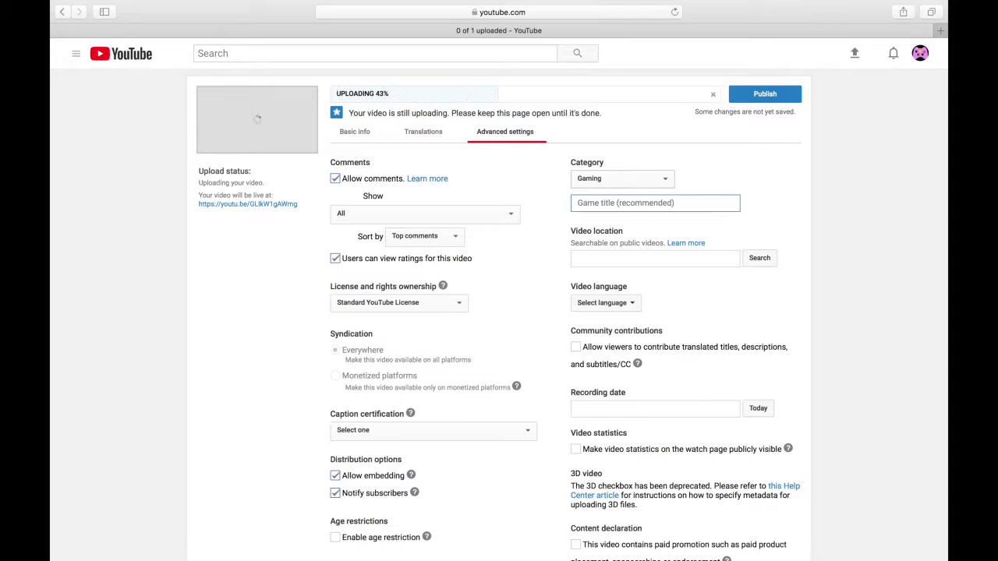
pyautogui.write('cuphead')
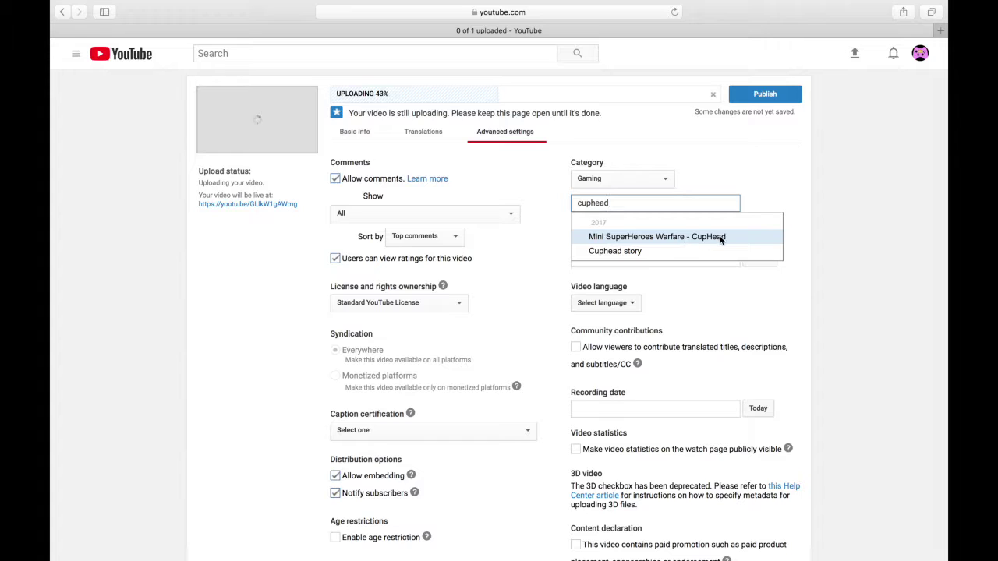
pyautogui.click(605, 225)
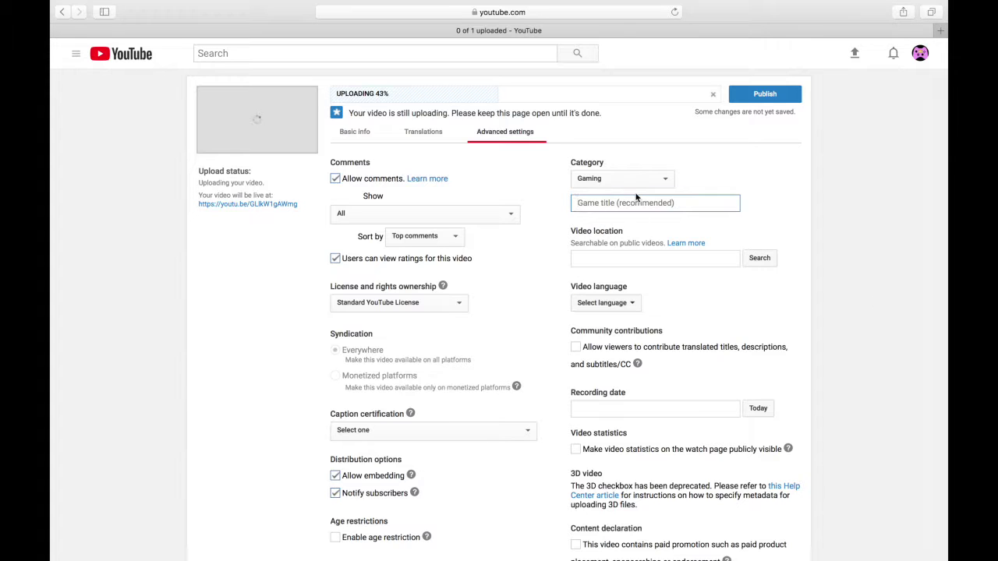
# Enter "cuphead" as the game title again and choose the suggestion "Cuphead story"
pyautogui.hotkey('shift', 'Tab')
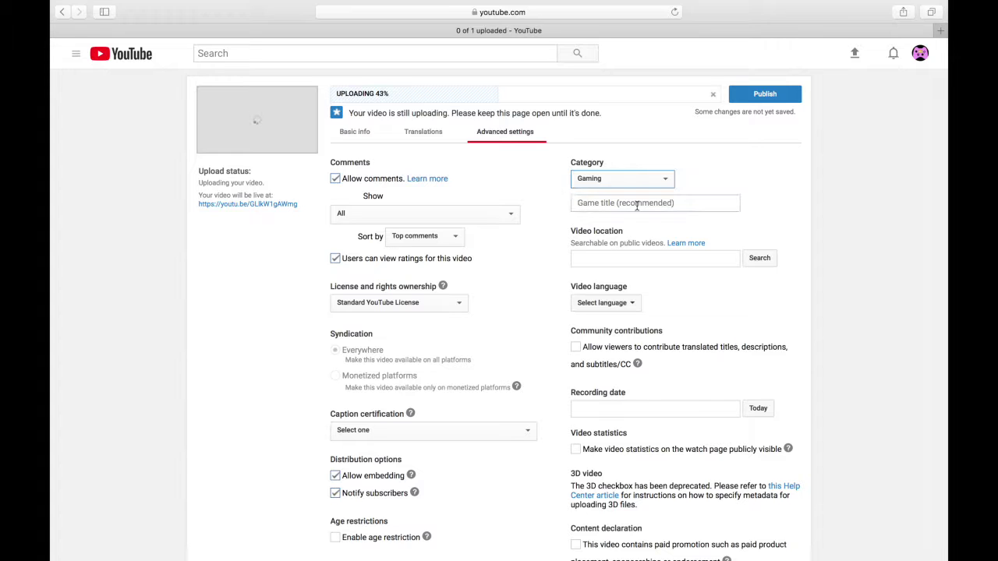
pyautogui.click(637, 202)
pyautogui.write('cuphead')
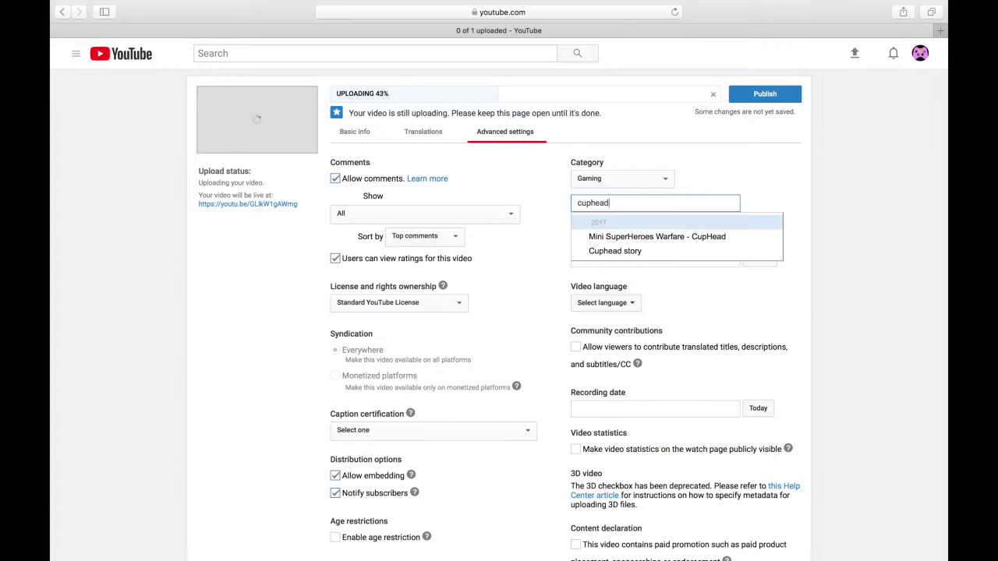
pyautogui.press('Down')
pyautogui.press('Down')
pyautogui.press('Return')
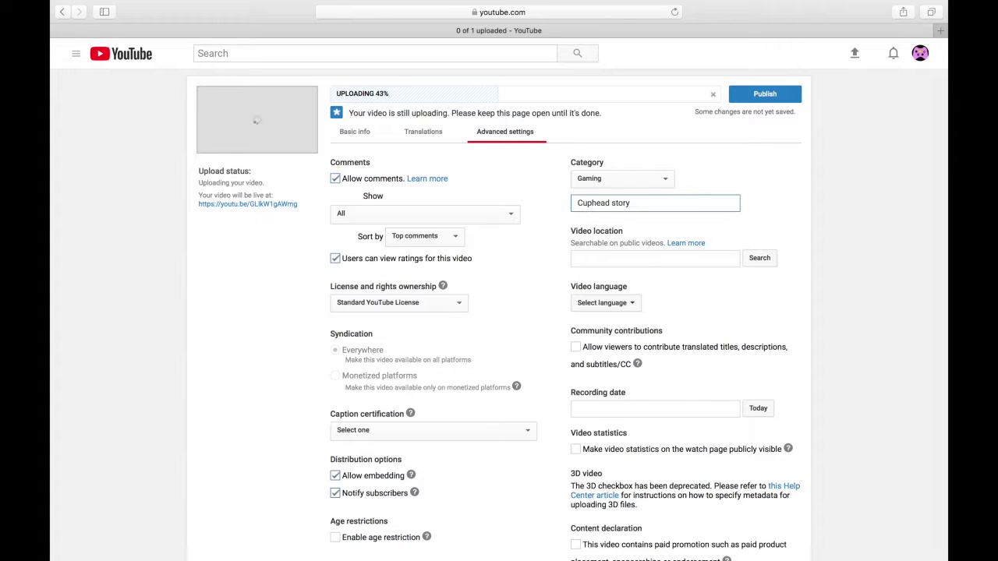
# Shorten the game title to "Cuphead"
pyautogui.press('BackSpace')
pyautogui.press('BackSpace')
pyautogui.press('BackSpace')
pyautogui.press('BackSpace')
pyautogui.press('BackSpace')
pyautogui.press('BackSpace')
pyautogui.click(830, 191)
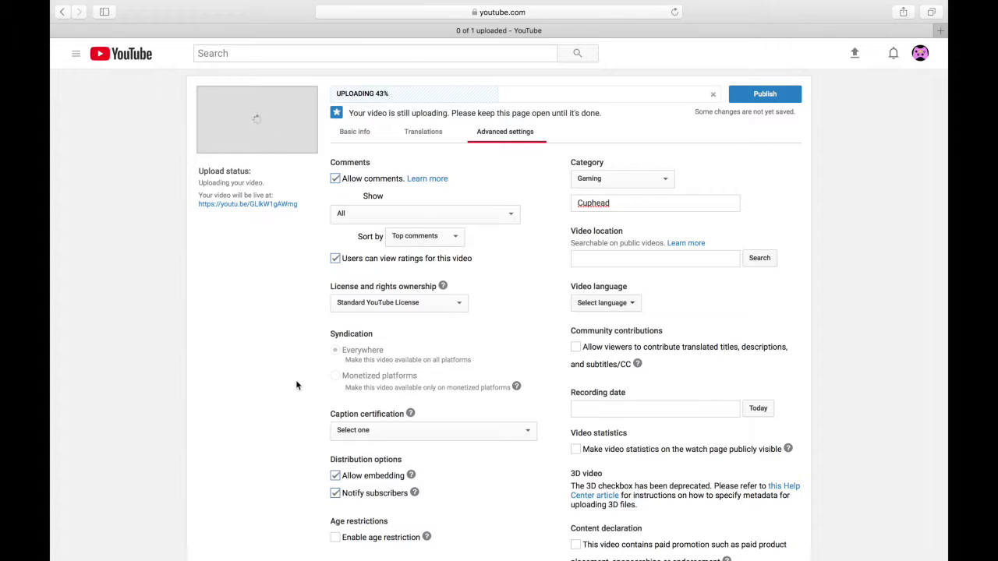
pyautogui.click(918, 55)
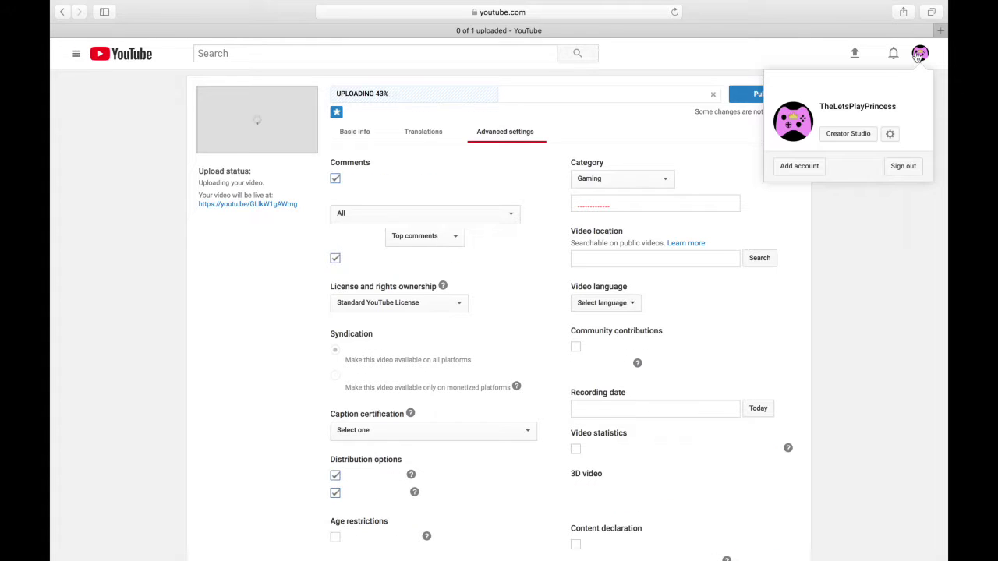
pyautogui.click(220, 342)
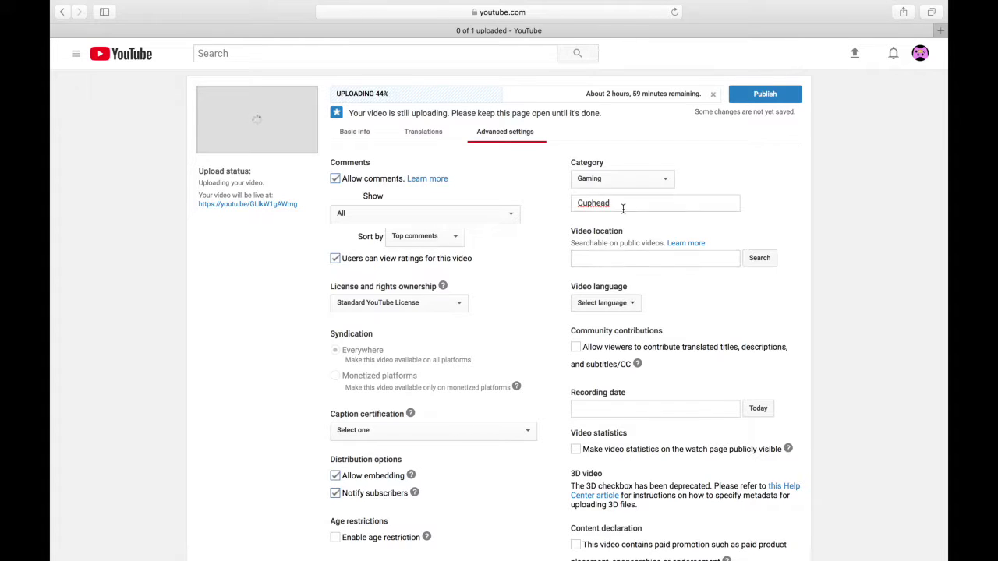
pyautogui.click(350, 131)
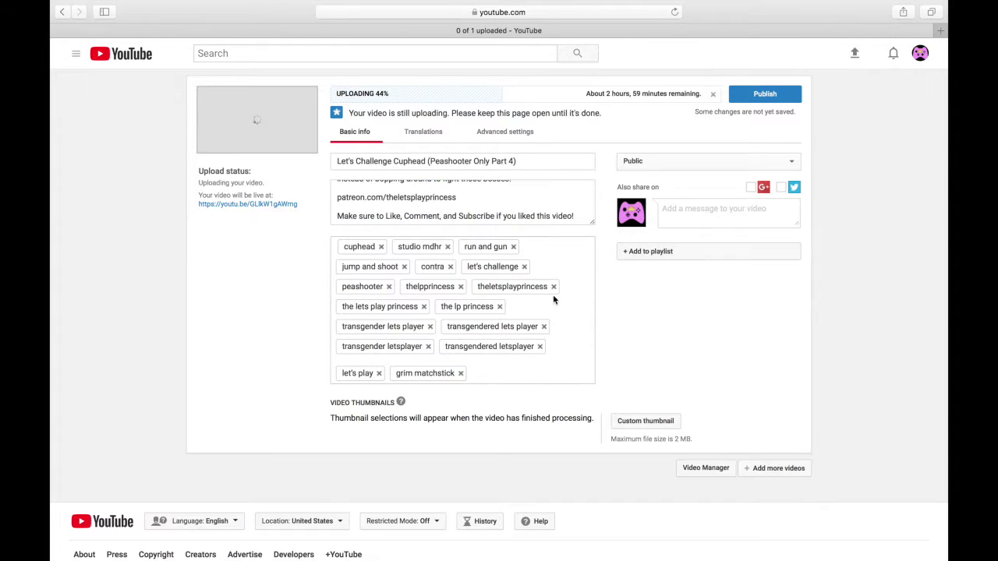
pyautogui.click(507, 132)
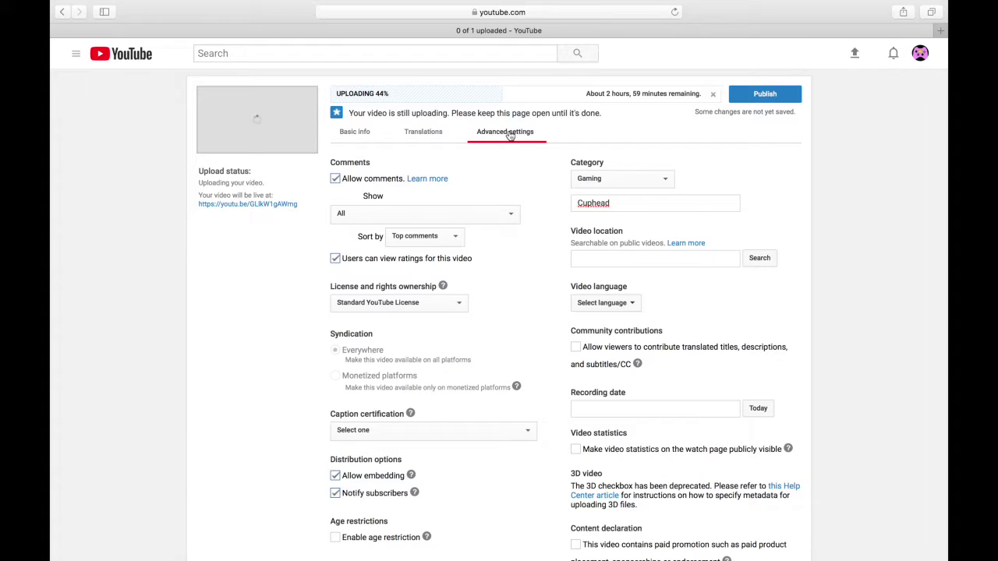